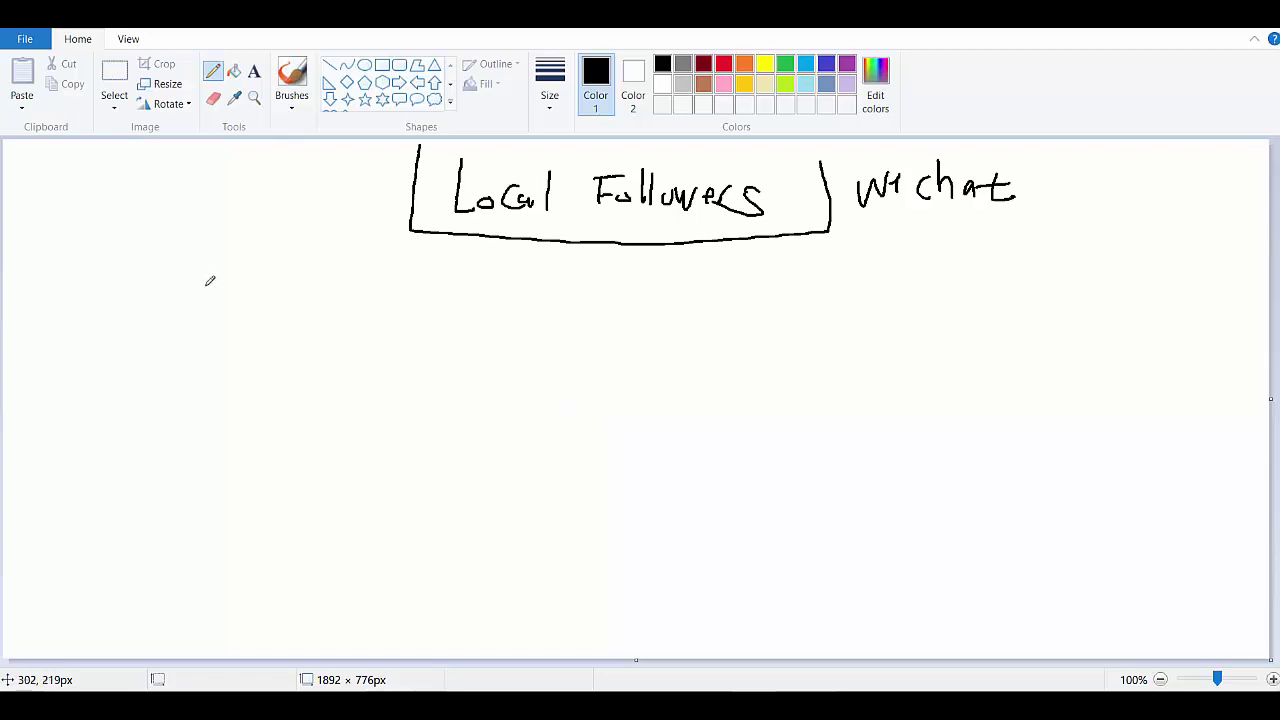
- Handwrite 'Friend Radar' in braces with a double underline, and write 'Queens, NY' beneath it
mouse_move(214, 266)
left_mouse_down()
mouse_move(240, 264)
mouse_move(218, 298)
mouse_move(244, 284)
left_mouse_up()
mouse_move(217, 297)
left_mouse_down()
mouse_move(280, 282)
mouse_move(302, 294)
mouse_move(324, 280)
mouse_move(418, 300)
mouse_move(434, 282)
mouse_move(447, 305)
mouse_move(465, 300)
left_mouse_up()
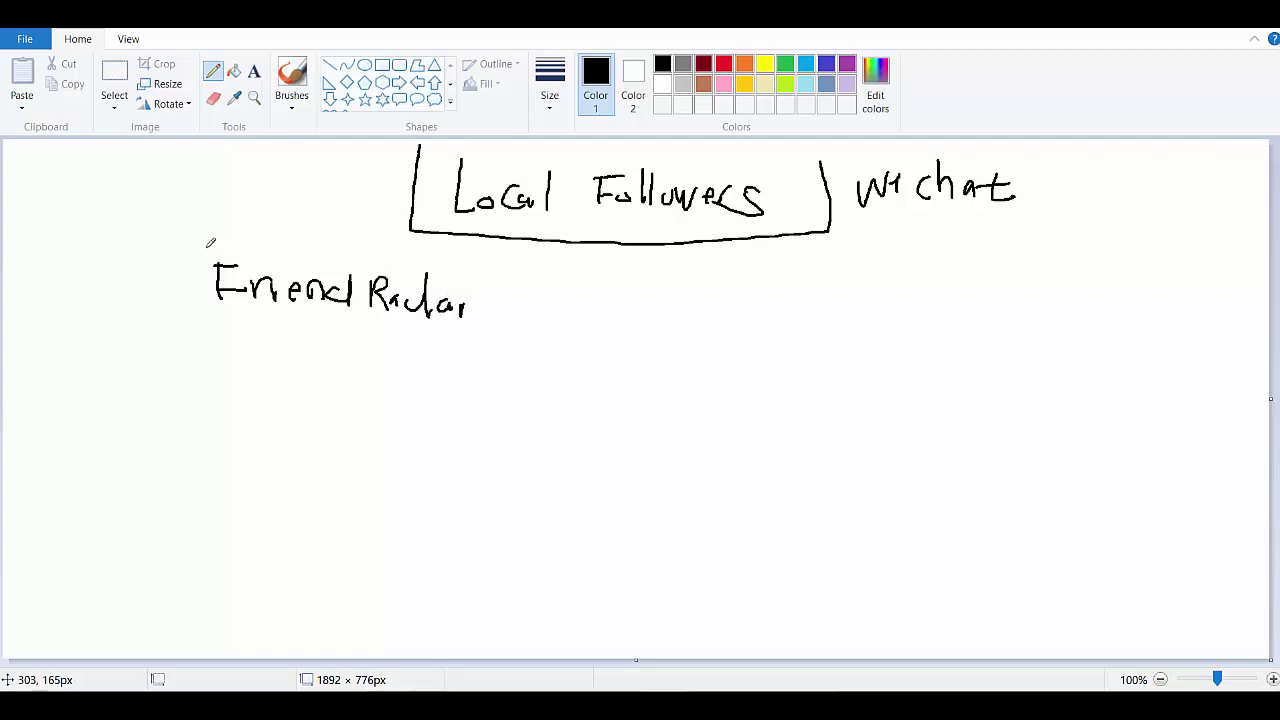
left_click_drag(210, 243, 205, 312)
left_click_drag(453, 262, 482, 333)
left_click_drag(236, 324, 412, 337)
left_click_drag(280, 338, 392, 346)
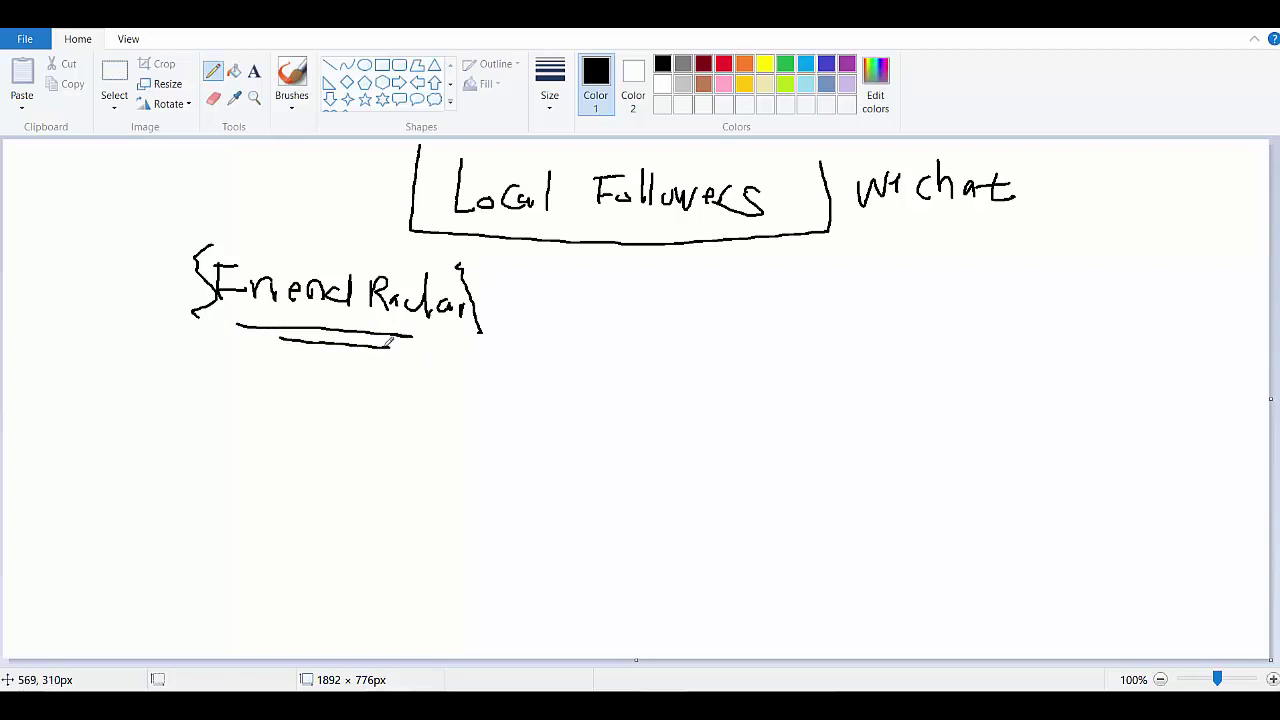
mouse_move(186, 370)
left_mouse_down()
mouse_move(146, 392)
mouse_move(184, 408)
mouse_move(238, 400)
mouse_move(241, 416)
mouse_move(208, 362)
mouse_move(162, 450)
mouse_move(258, 414)
mouse_move(268, 430)
mouse_move(313, 389)
mouse_move(330, 430)
left_mouse_up()
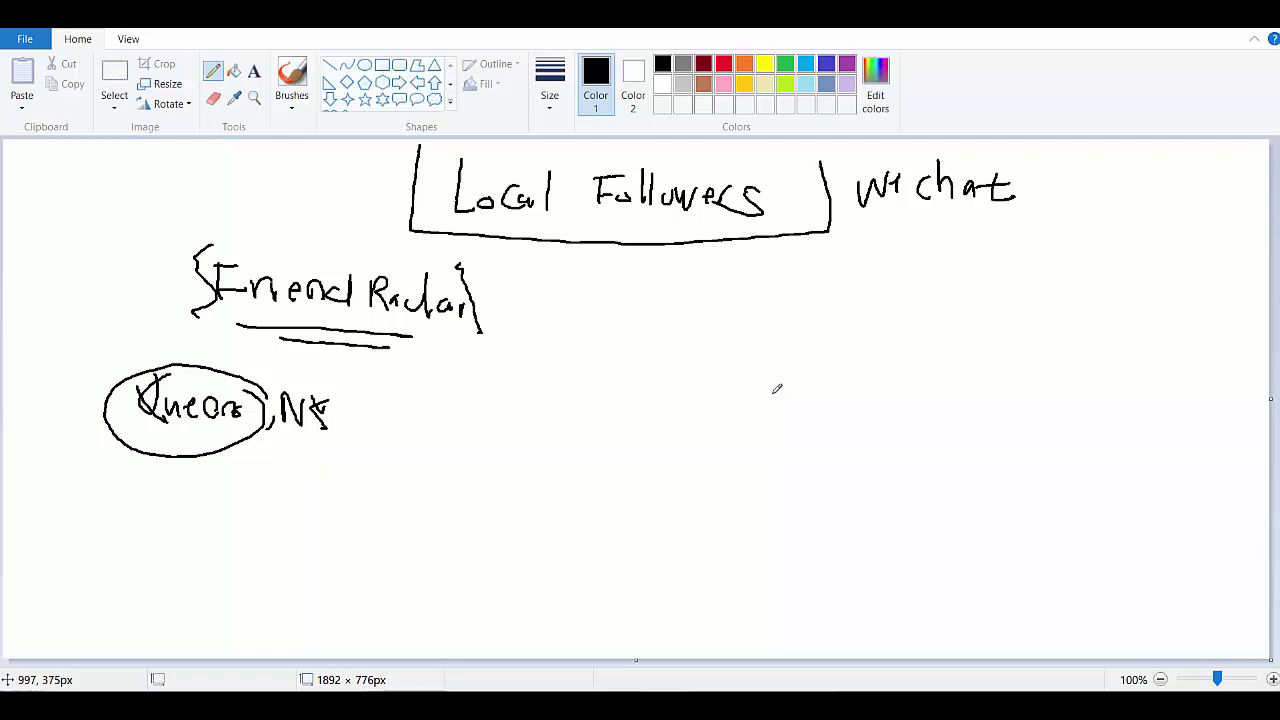
- Write 'Restaurant' with Tanny and Kickboxing listed below, enclosed in a box
mouse_move(661, 268)
left_mouse_down()
mouse_move(661, 302)
mouse_move(664, 286)
mouse_move(735, 311)
mouse_move(828, 303)
mouse_move(853, 285)
mouse_move(849, 330)
left_mouse_up()
mouse_move(664, 346)
left_mouse_down()
mouse_move(712, 345)
mouse_move(684, 378)
left_mouse_up()
mouse_move(716, 356)
left_mouse_down()
mouse_move(700, 370)
mouse_move(772, 362)
mouse_move(766, 418)
left_mouse_up()
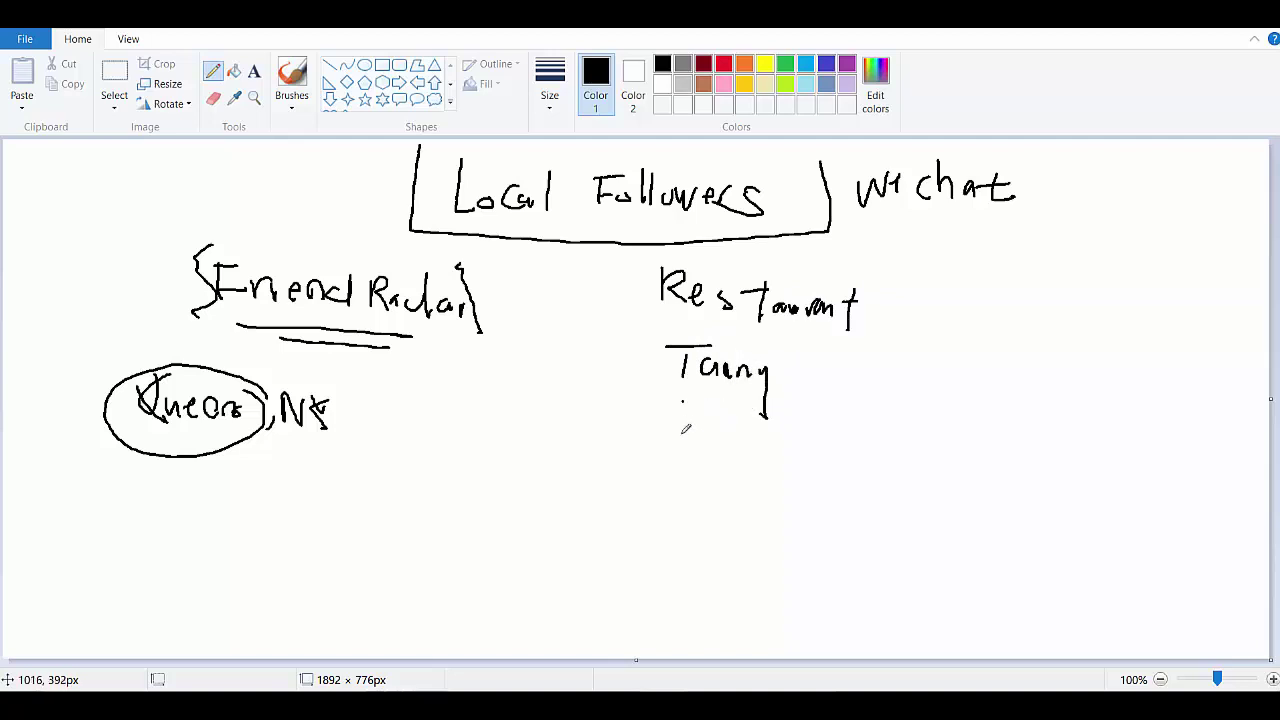
left_click_drag(681, 400, 684, 435)
mouse_move(712, 398)
left_mouse_down()
mouse_move(692, 414)
mouse_move(705, 432)
left_mouse_up()
mouse_move(713, 410)
left_mouse_down()
mouse_move(716, 438)
mouse_move(736, 416)
mouse_move(770, 430)
mouse_move(795, 412)
mouse_move(806, 432)
mouse_move(827, 413)
mouse_move(846, 452)
mouse_move(866, 430)
mouse_move(886, 440)
mouse_move(866, 510)
left_mouse_up()
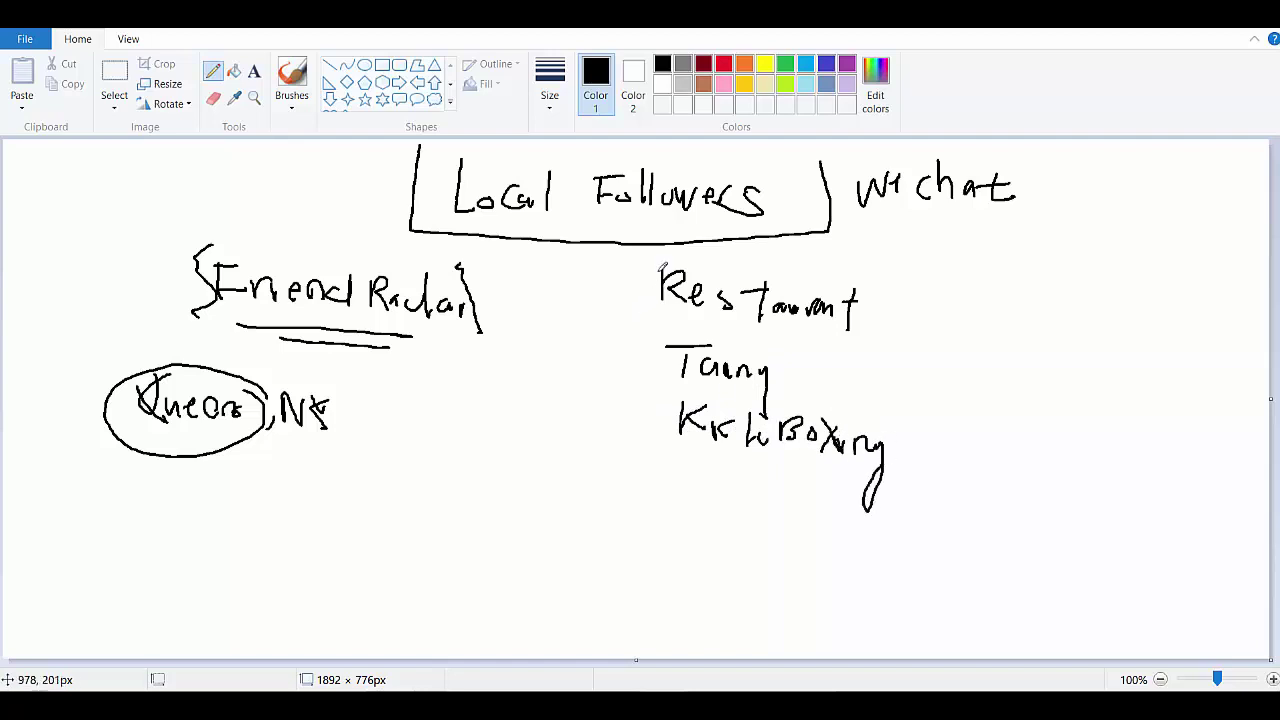
mouse_move(655, 268)
left_mouse_down()
mouse_move(652, 482)
mouse_move(932, 502)
mouse_move(856, 272)
mouse_move(636, 262)
left_mouse_up()
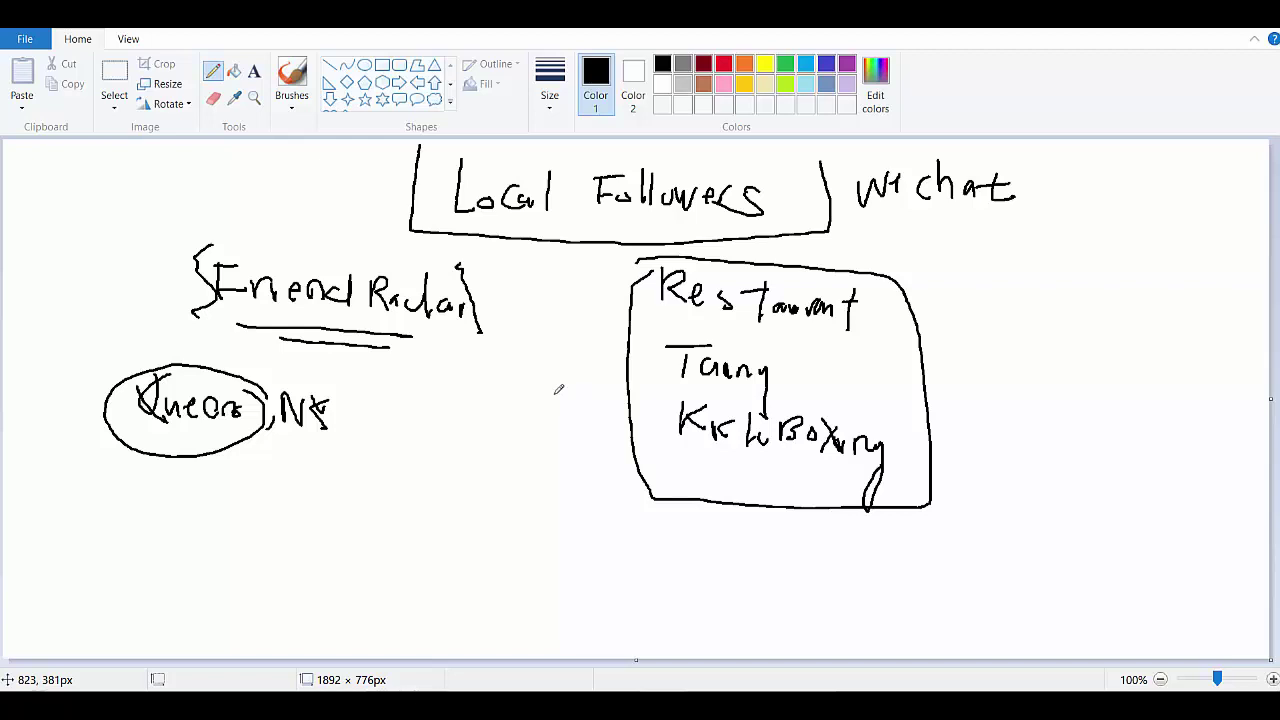
- Add 'Event' inside the box and a boxed 'Workshop' below it
mouse_move(668, 457)
left_mouse_down()
mouse_move(695, 456)
mouse_move(667, 486)
mouse_move(737, 462)
mouse_move(746, 490)
mouse_move(798, 492)
left_mouse_up()
mouse_move(696, 533)
left_mouse_down()
mouse_move(737, 548)
mouse_move(808, 523)
mouse_move(829, 545)
mouse_move(896, 550)
mouse_move(910, 575)
mouse_move(930, 560)
left_mouse_up()
mouse_move(660, 502)
left_mouse_down()
mouse_move(938, 580)
mouse_move(950, 512)
left_mouse_up()
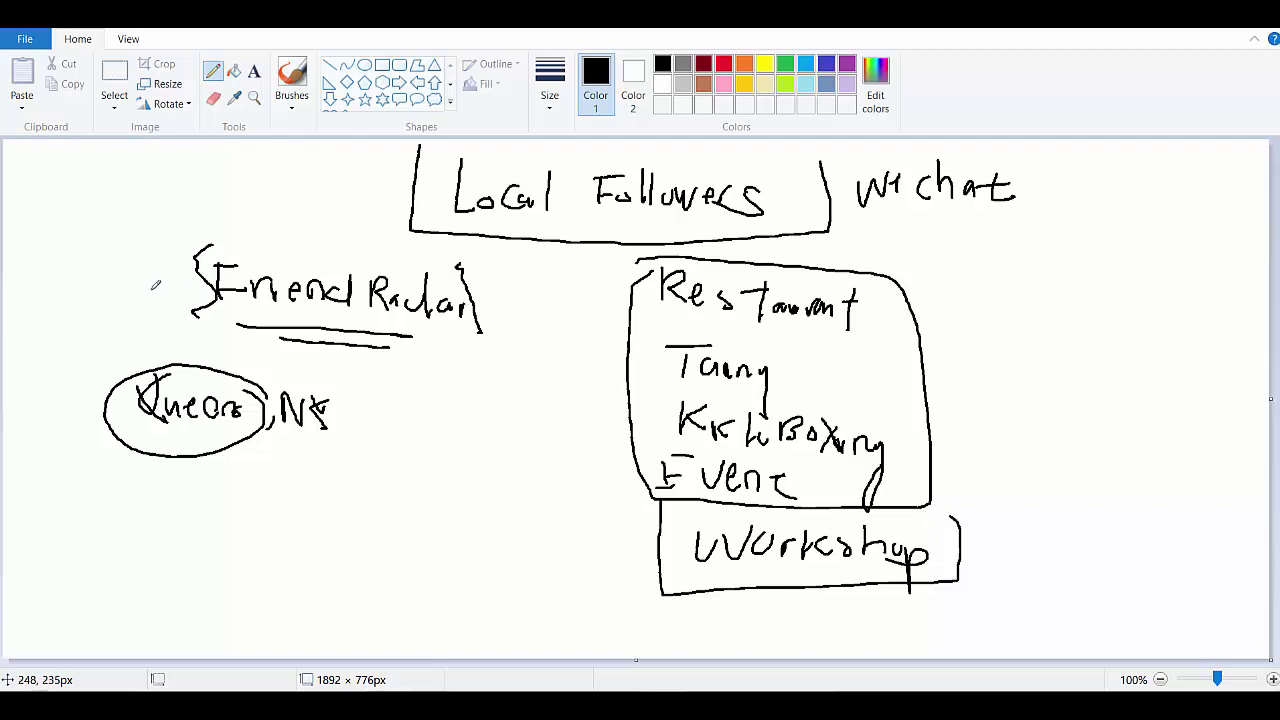
- Add a circled 1 beside Friend Radar, plus circled 2 'Non-Profit organizations' and 3 'Chamber of Commerce' below
mouse_move(133, 277)
left_mouse_down()
mouse_move(140, 310)
mouse_move(160, 307)
left_mouse_up()
mouse_move(165, 258)
left_mouse_down()
mouse_move(118, 286)
mouse_move(162, 271)
left_mouse_up()
left_click_drag(130, 516, 176, 542)
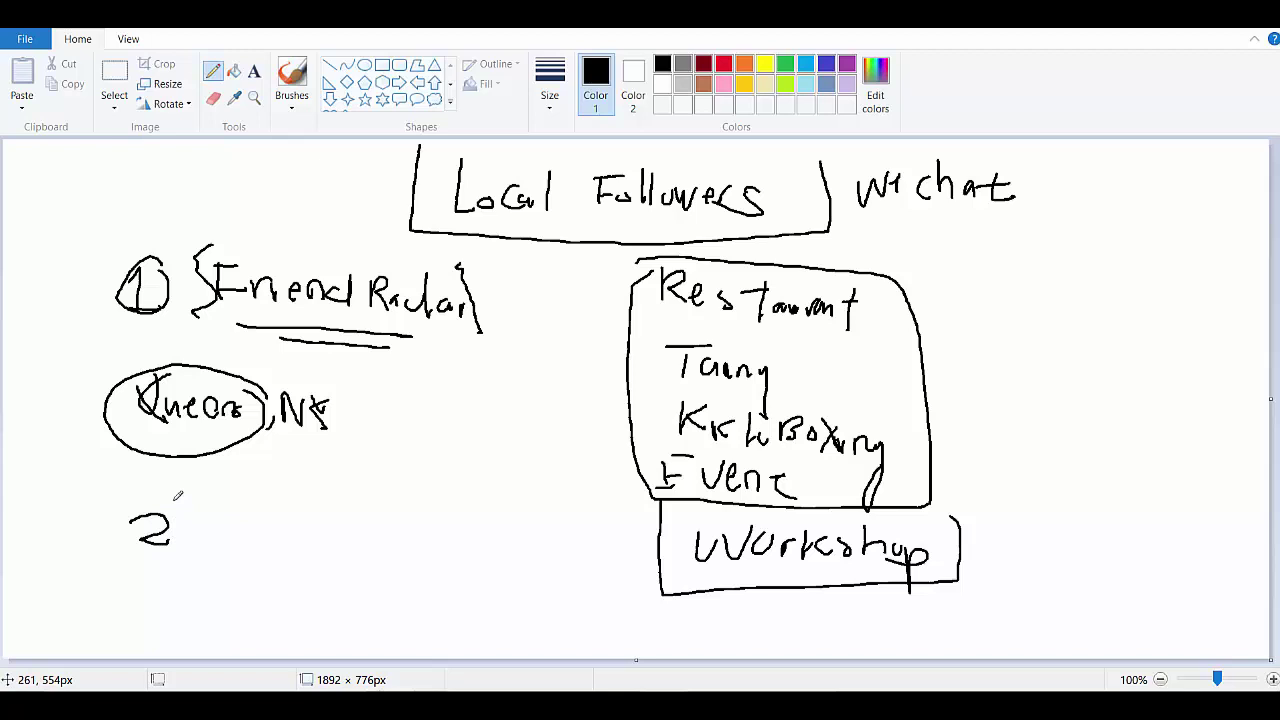
mouse_move(170, 493)
left_mouse_down()
mouse_move(170, 565)
mouse_move(178, 491)
mouse_move(273, 520)
mouse_move(290, 501)
mouse_move(344, 532)
mouse_move(380, 510)
mouse_move(390, 532)
mouse_move(504, 520)
mouse_move(524, 540)
mouse_move(580, 535)
mouse_move(594, 538)
mouse_move(588, 548)
left_mouse_up()
left_click_drag(122, 574, 150, 602)
mouse_move(150, 566)
left_mouse_down()
mouse_move(228, 610)
mouse_move(258, 576)
mouse_move(308, 579)
mouse_move(362, 610)
mouse_move(424, 592)
mouse_move(420, 615)
mouse_move(526, 619)
left_mouse_up()
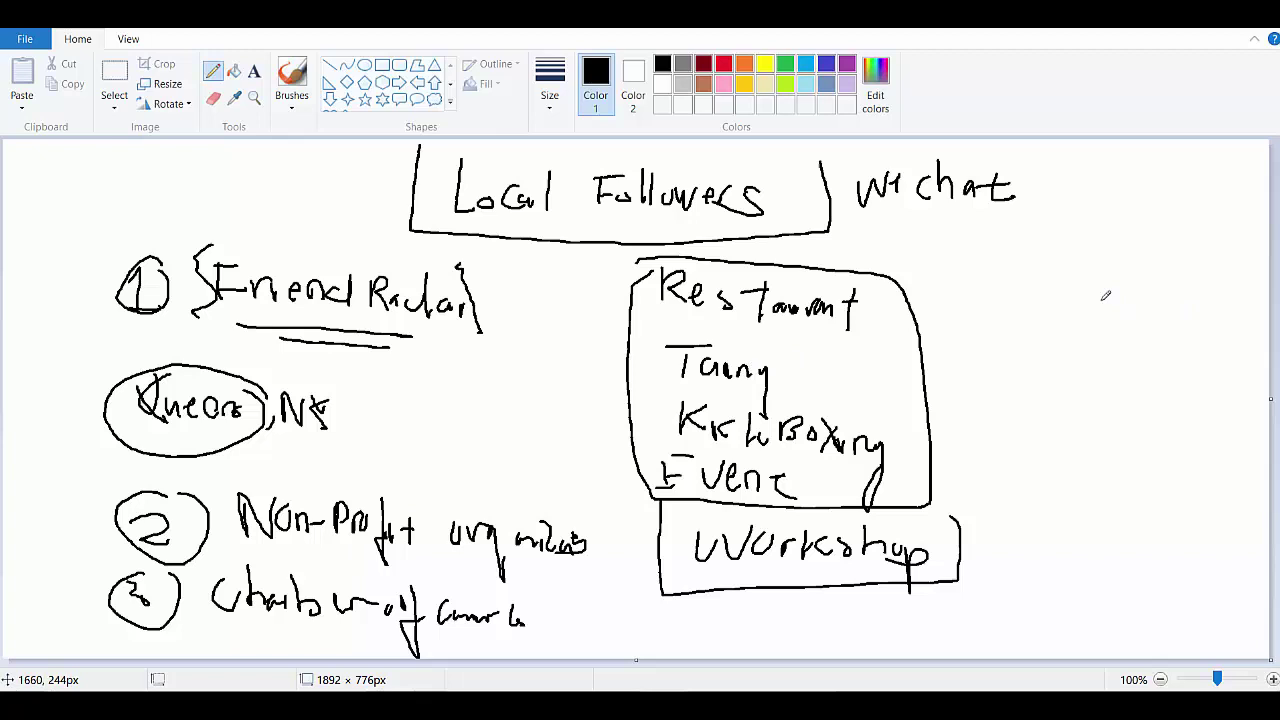
- Write 'N.Y' below WeChat, circle it with an ellipse, and underline it
mouse_move(984, 236)
left_mouse_down()
mouse_move(980, 282)
mouse_move(1018, 224)
mouse_move(1060, 248)
mouse_move(1066, 272)
left_mouse_up()
left_click(1030, 249)
mouse_move(1093, 226)
left_mouse_down()
mouse_move(908, 292)
mouse_move(1055, 214)
left_mouse_up()
mouse_move(970, 316)
left_mouse_down()
mouse_move(1063, 302)
mouse_move(1018, 311)
mouse_move(1060, 290)
left_mouse_up()
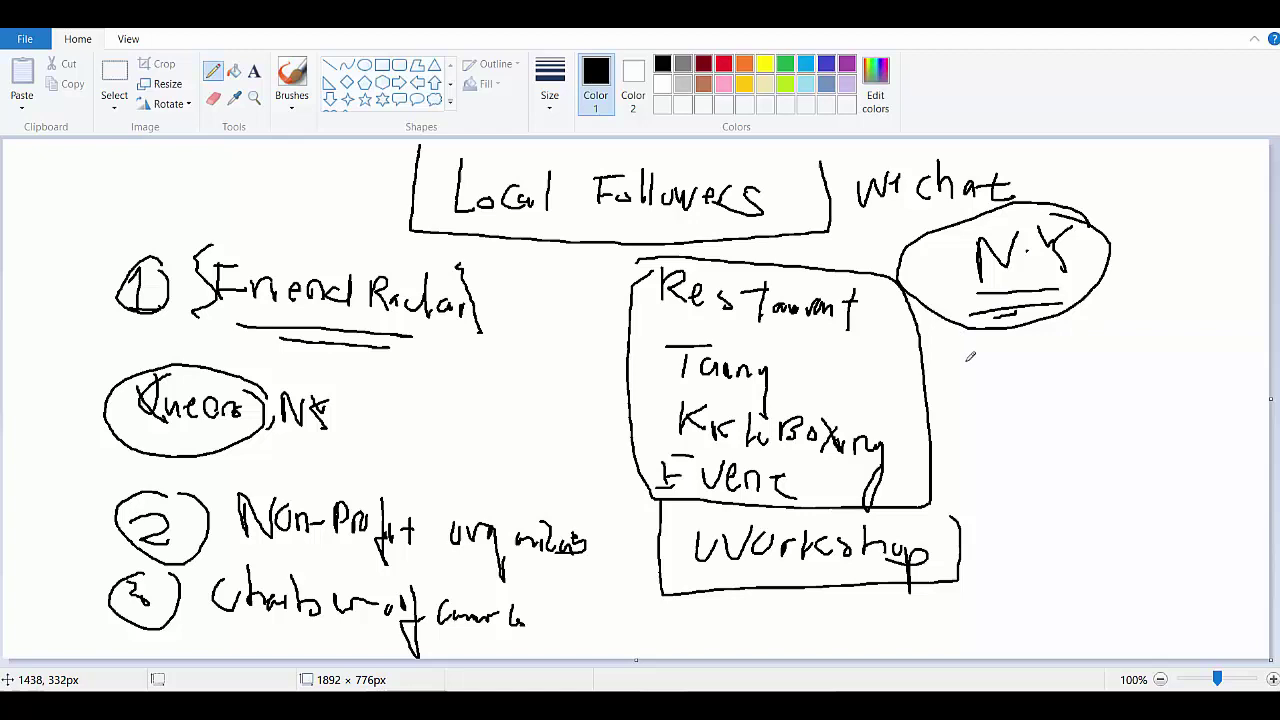
- Write and underline 'Key Chain' below the N.Y ellipse
left_click_drag(982, 350, 982, 386)
mouse_move(1000, 349)
left_mouse_down()
mouse_move(986, 366)
mouse_move(1000, 382)
left_mouse_up()
mouse_move(1002, 368)
left_mouse_down()
mouse_move(1012, 360)
mouse_move(1020, 374)
left_mouse_up()
left_click_drag(1027, 365, 1046, 402)
left_click_drag(1088, 360, 1078, 384)
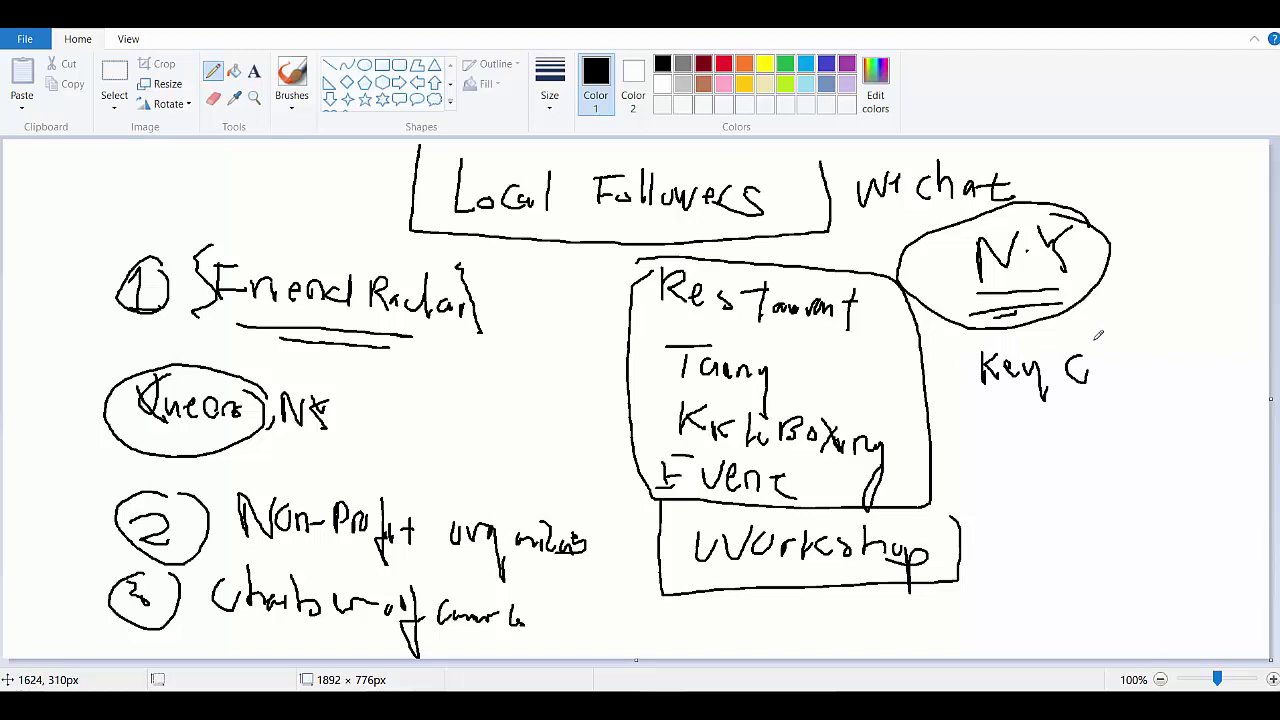
mouse_move(1100, 332)
left_mouse_down()
mouse_move(1128, 384)
mouse_move(1157, 368)
mouse_move(1176, 380)
left_mouse_up()
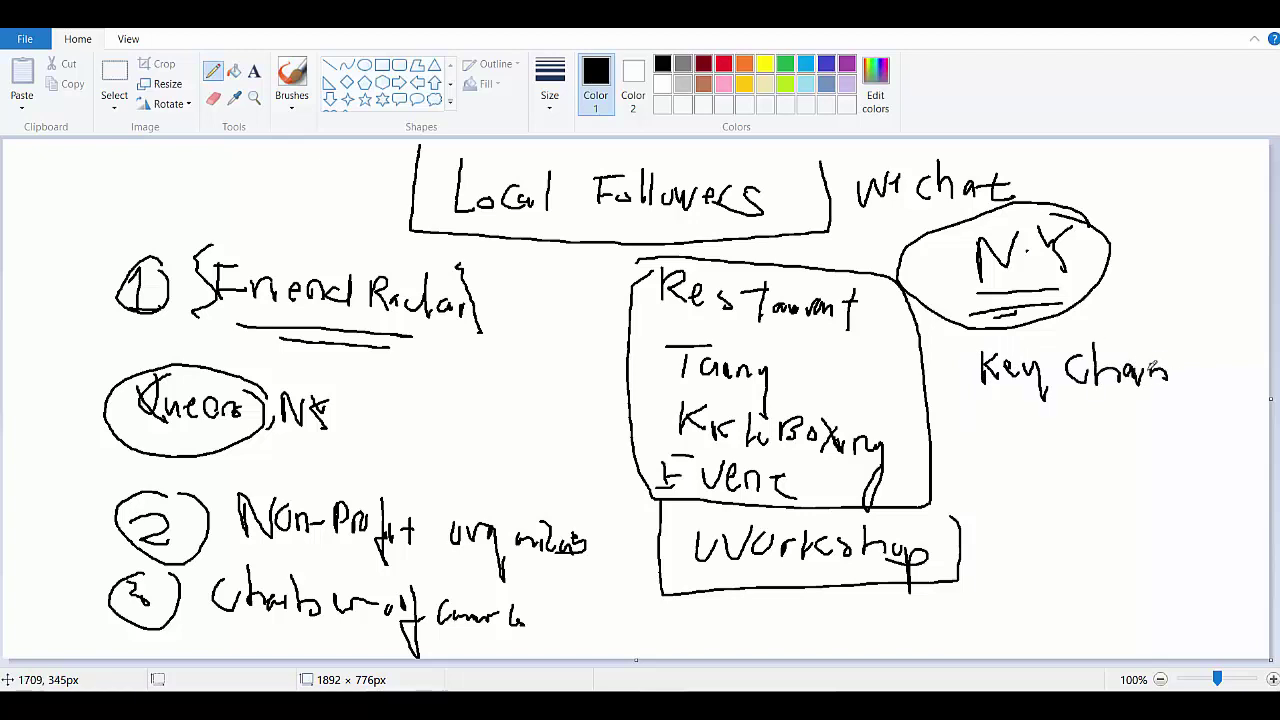
mouse_move(978, 398)
left_mouse_down()
mouse_move(1146, 398)
mouse_move(990, 430)
mouse_move(998, 442)
mouse_move(1056, 442)
mouse_move(1048, 464)
left_mouse_up()
- List 'Young women', '18-28', 'Asian' under Key Chain, bracket the list, and box Key Chain
mouse_move(1058, 422)
left_mouse_down()
mouse_move(1080, 440)
mouse_move(1110, 430)
left_mouse_up()
left_click_drag(1122, 418, 1168, 444)
mouse_move(1004, 454)
left_mouse_down()
mouse_move(1008, 488)
mouse_move(1052, 462)
mouse_move(1068, 490)
mouse_move(1064, 464)
left_mouse_up()
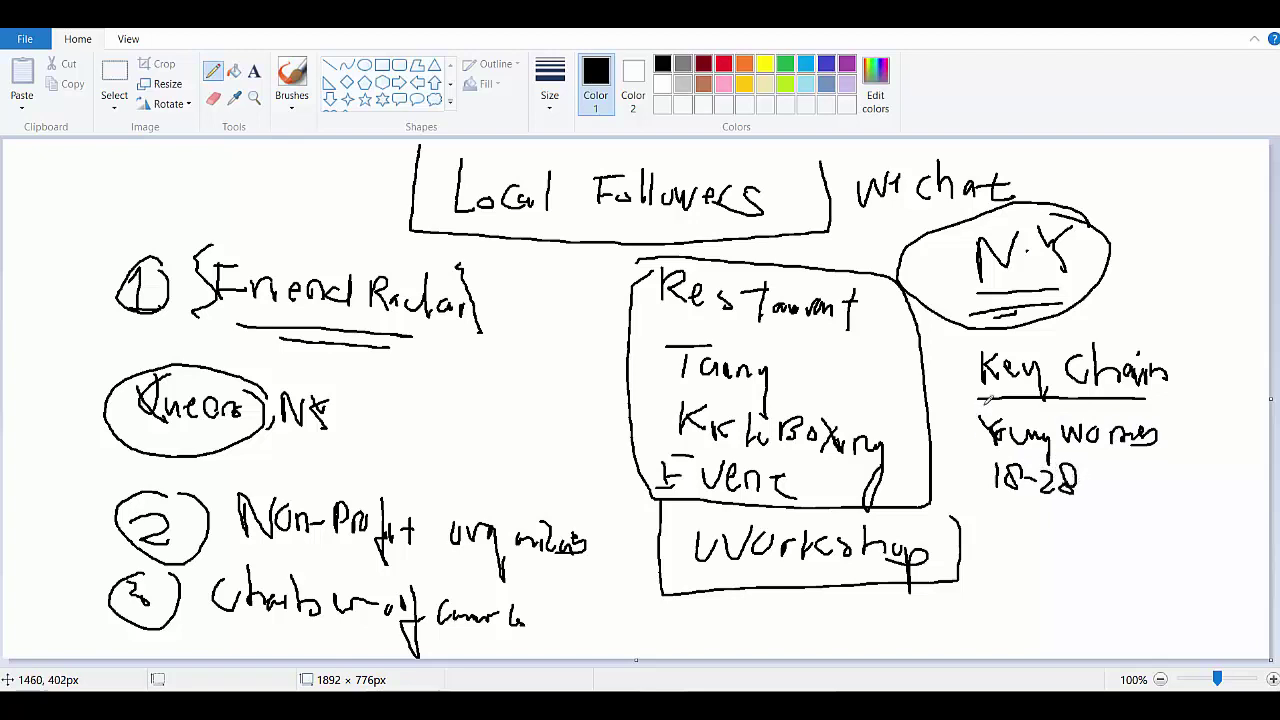
mouse_move(986, 403)
left_mouse_down()
mouse_move(960, 470)
mouse_move(1002, 528)
mouse_move(1024, 532)
left_mouse_up()
left_click_drag(1056, 504, 1052, 530)
mouse_move(1066, 516)
left_mouse_down()
mouse_move(1066, 530)
mouse_move(1094, 534)
left_mouse_up()
mouse_move(1100, 530)
left_mouse_down()
mouse_move(1108, 518)
mouse_move(1116, 536)
left_mouse_up()
mouse_move(964, 456)
left_mouse_down()
mouse_move(972, 522)
mouse_move(1010, 550)
left_mouse_up()
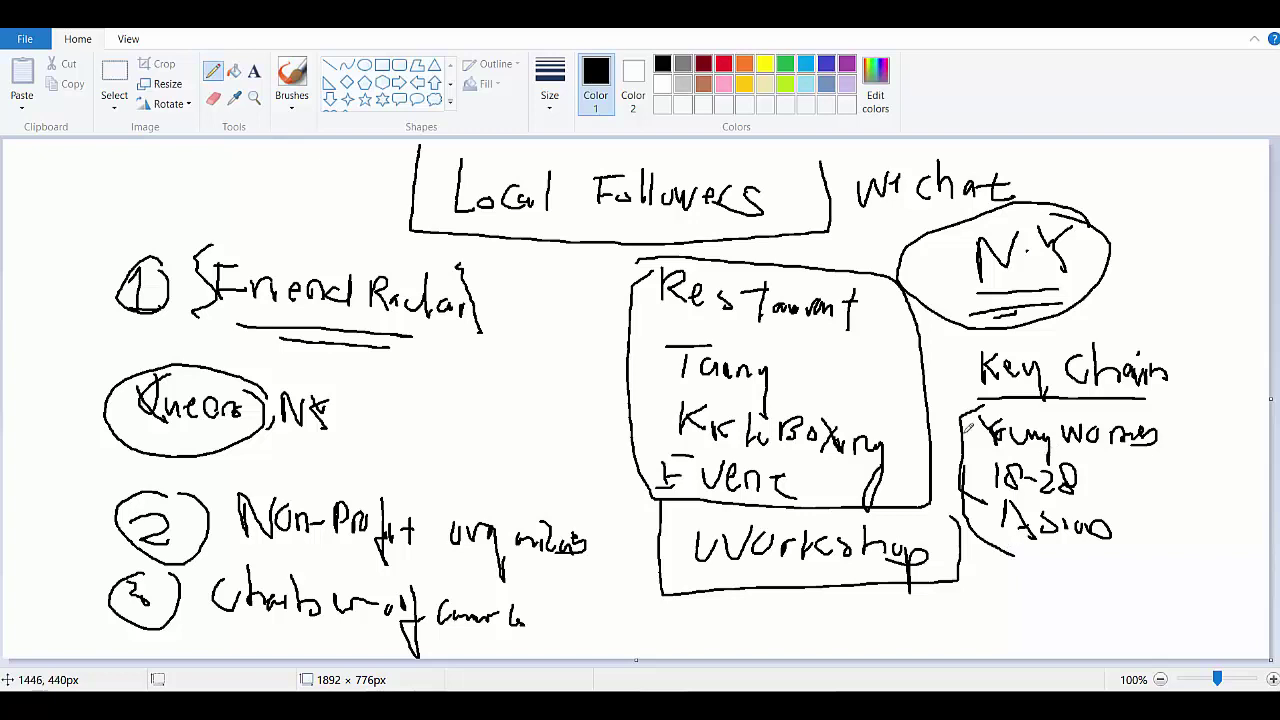
mouse_move(977, 390)
left_mouse_down()
mouse_move(972, 343)
mouse_move(1208, 345)
mouse_move(1136, 395)
left_mouse_up()
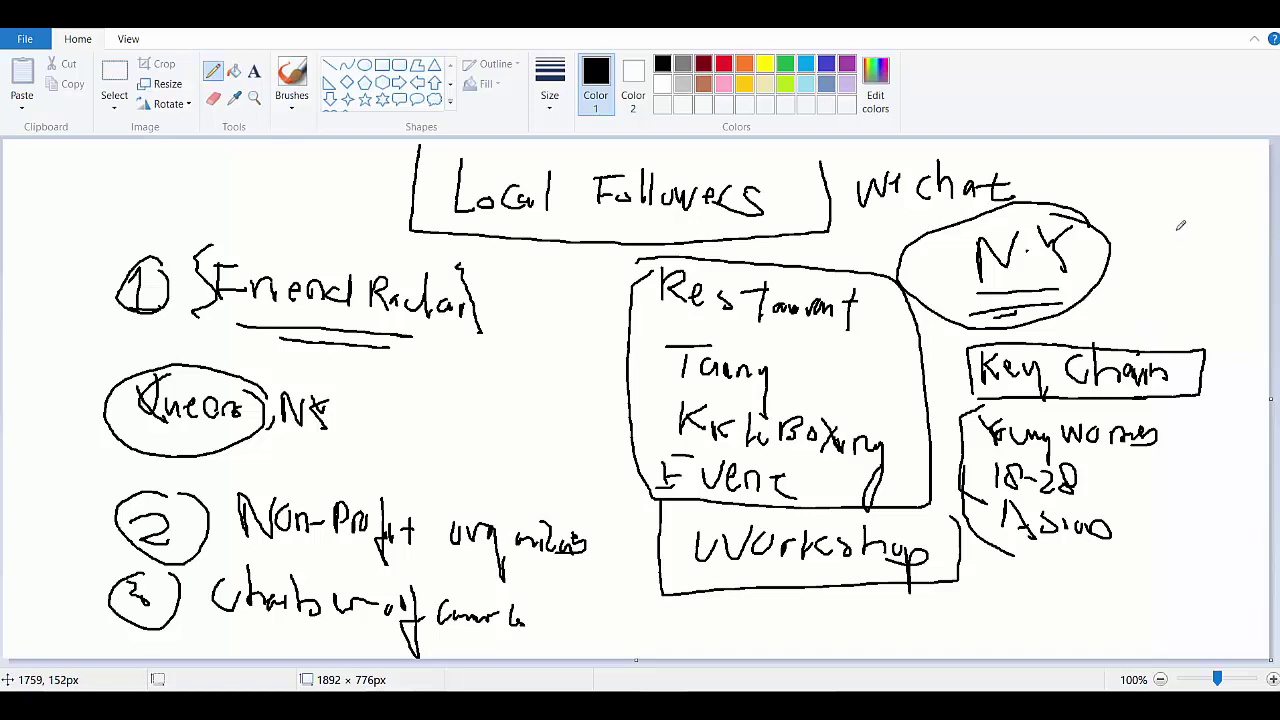
- Write the place list ending in Tower right of WeChat, bracket it, and bracket the Key Chain notes
mouse_move(1160, 168)
left_mouse_down()
mouse_move(1152, 196)
mouse_move(1183, 206)
mouse_move(1249, 186)
mouse_move(1254, 208)
left_mouse_up()
mouse_move(1154, 222)
left_mouse_down()
mouse_move(1145, 258)
mouse_move(1190, 255)
mouse_move(1229, 232)
mouse_move(1240, 282)
left_mouse_up()
left_click_drag(1121, 289, 1158, 287)
mouse_move(1142, 292)
left_mouse_down()
mouse_move(1151, 312)
mouse_move(1205, 296)
left_mouse_up()
left_click_drag(1140, 147, 1126, 290)
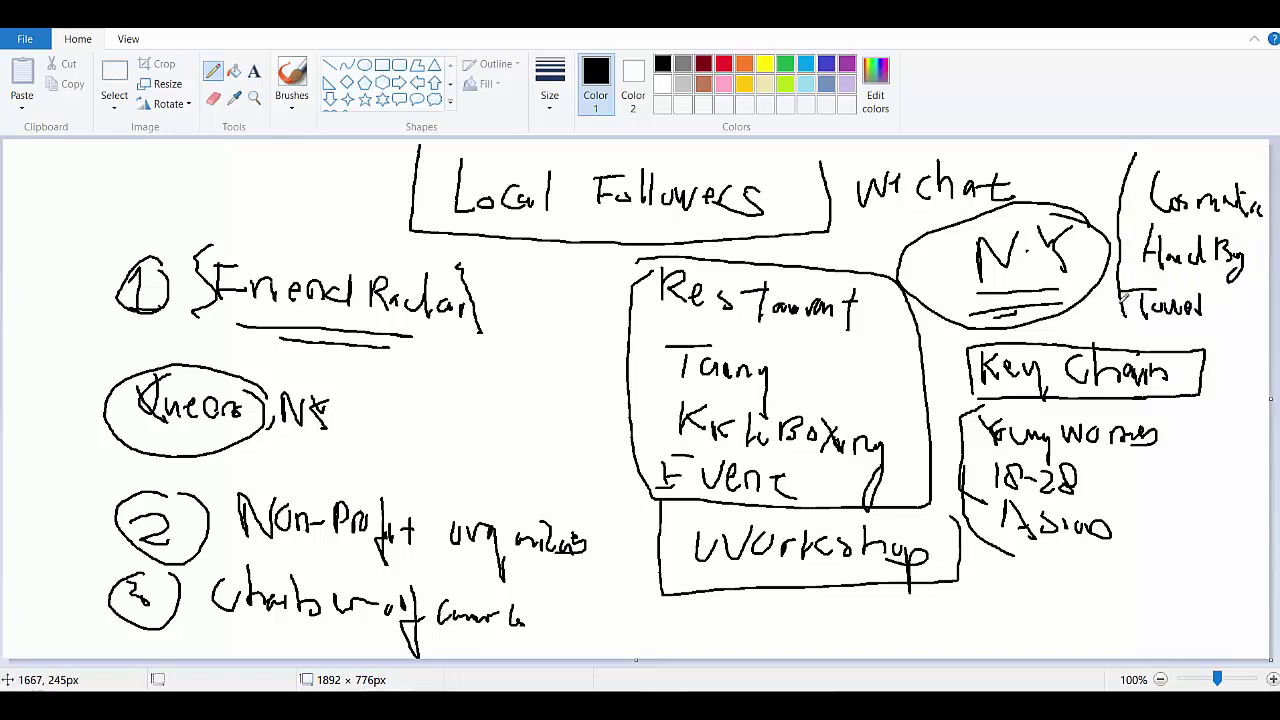
mouse_move(1223, 377)
left_mouse_down()
mouse_move(1225, 518)
mouse_move(1197, 563)
left_mouse_up()
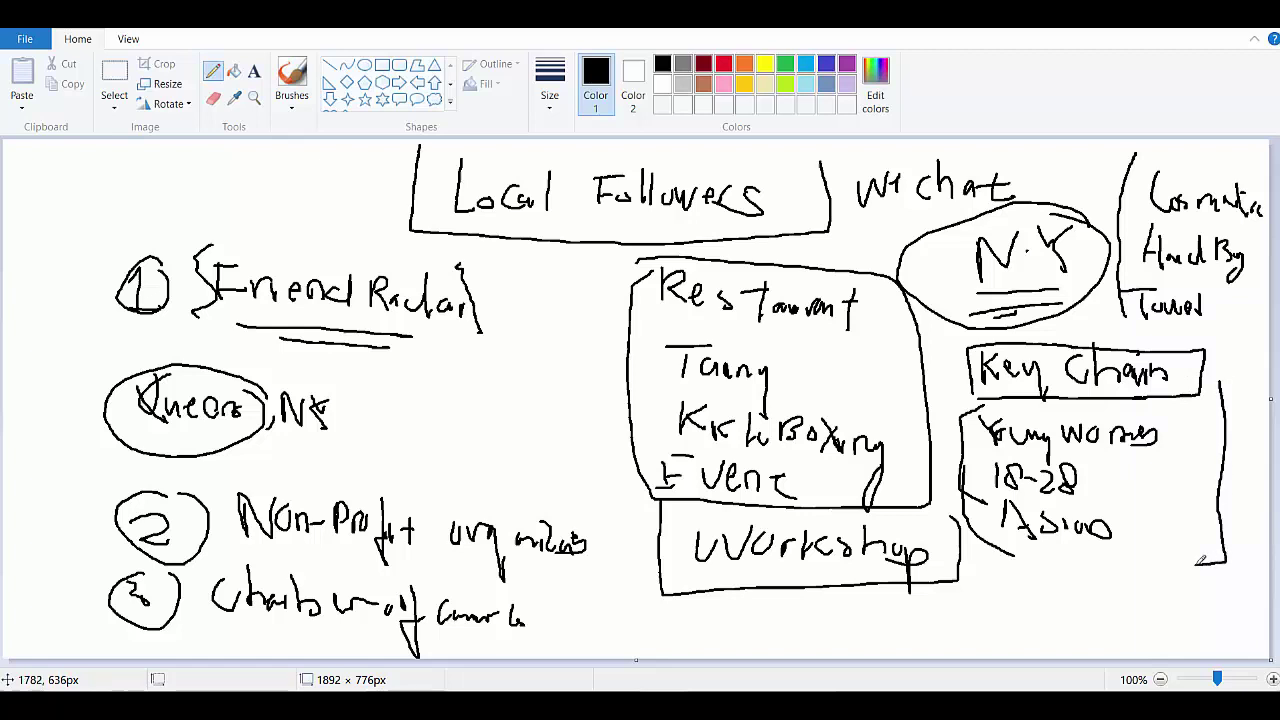